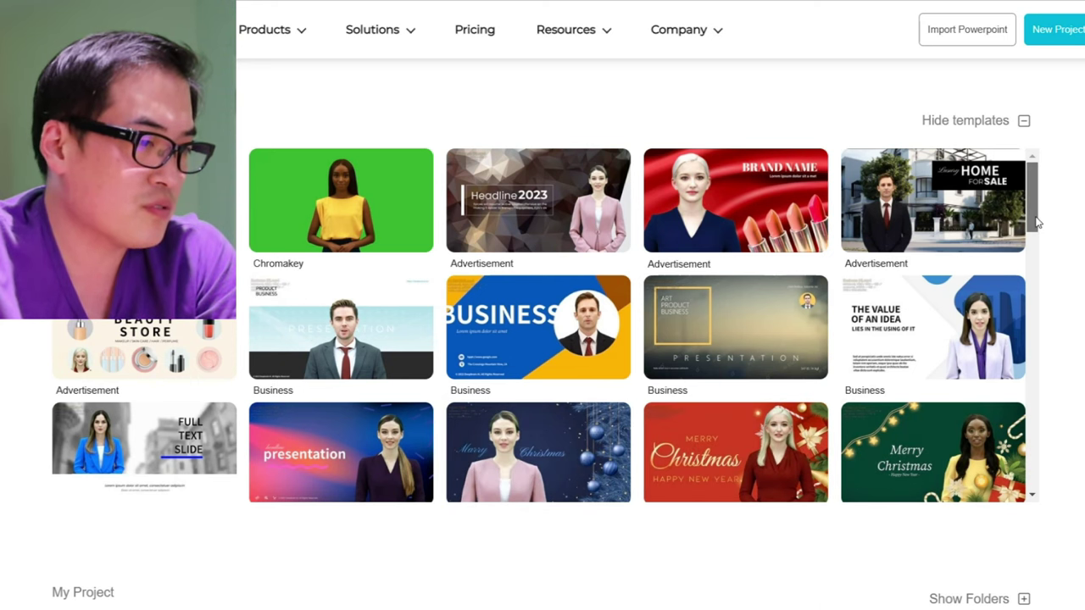
{"action": "scroll", "coordinate": [1050, 271], "scroll_direction": "down", "scroll_amount": 4}
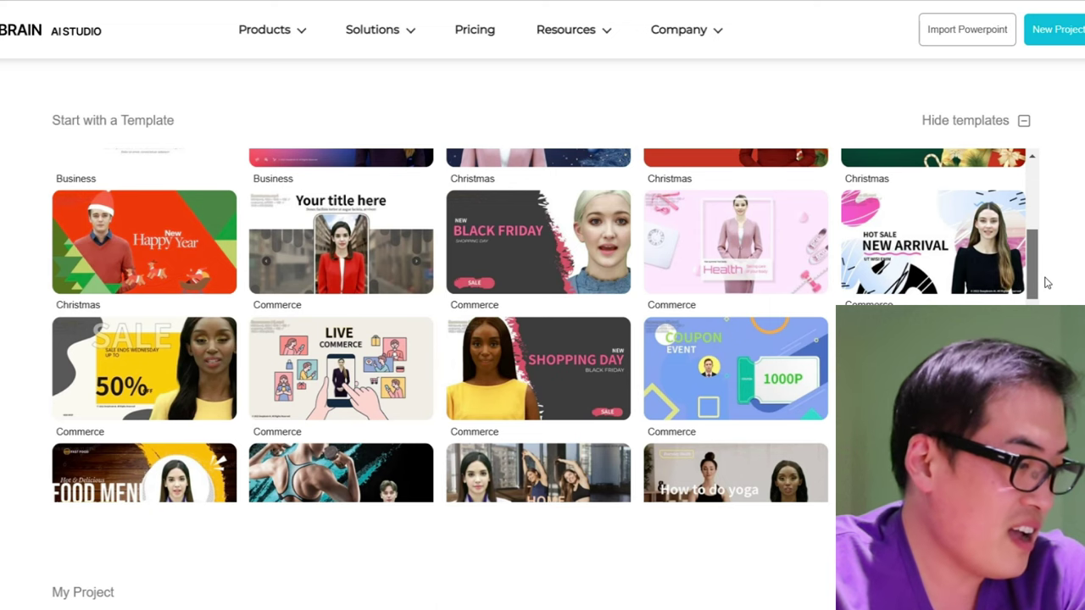
{"action": "scroll", "coordinate": [1048, 283], "scroll_direction": "down", "scroll_amount": 1}
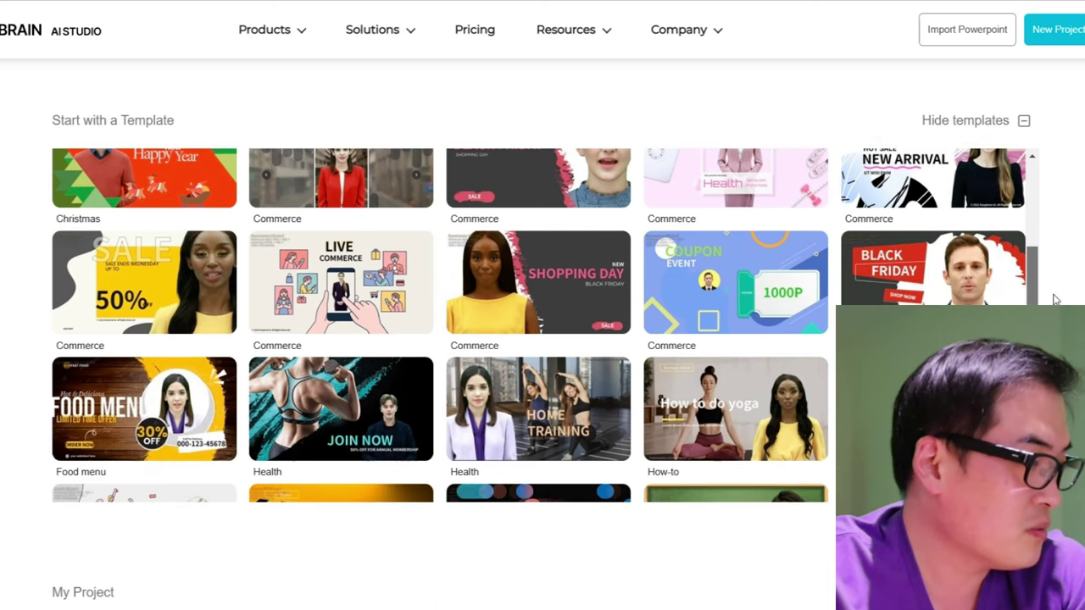
{"action": "scroll", "coordinate": [1055, 299], "scroll_direction": "up", "scroll_amount": 1}
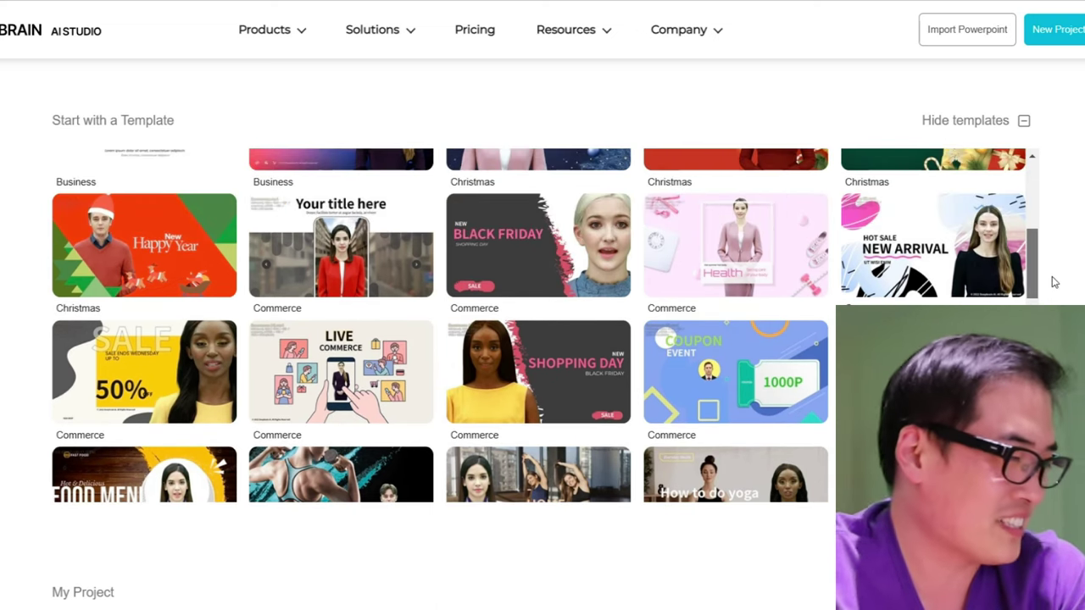
{"action": "scroll", "coordinate": [1055, 282], "scroll_direction": "down", "scroll_amount": 2}
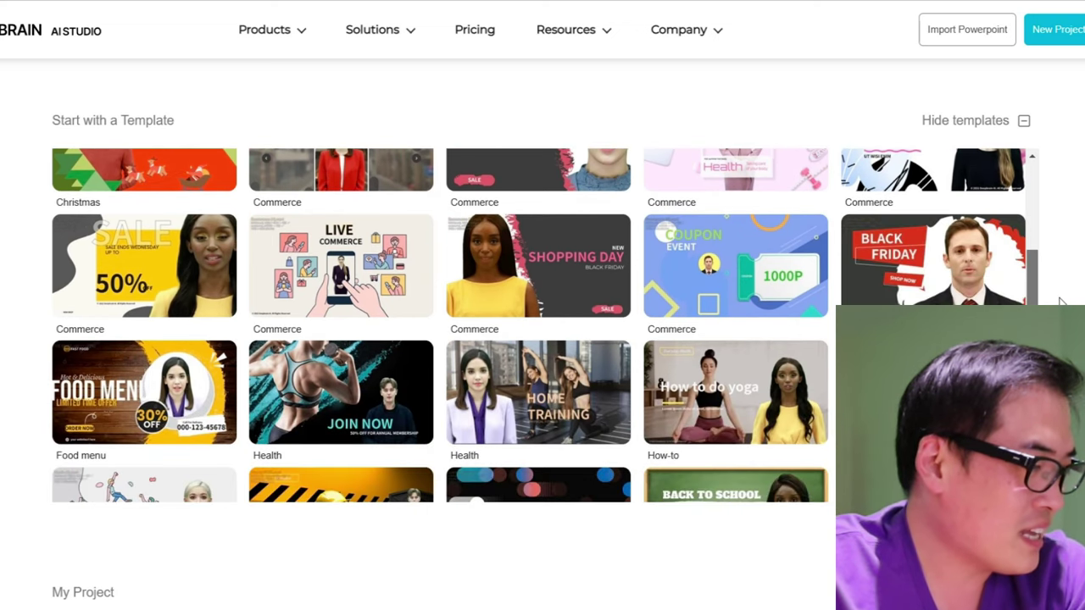
{"action": "scroll", "coordinate": [545, 325], "scroll_direction": "down", "scroll_amount": 3}
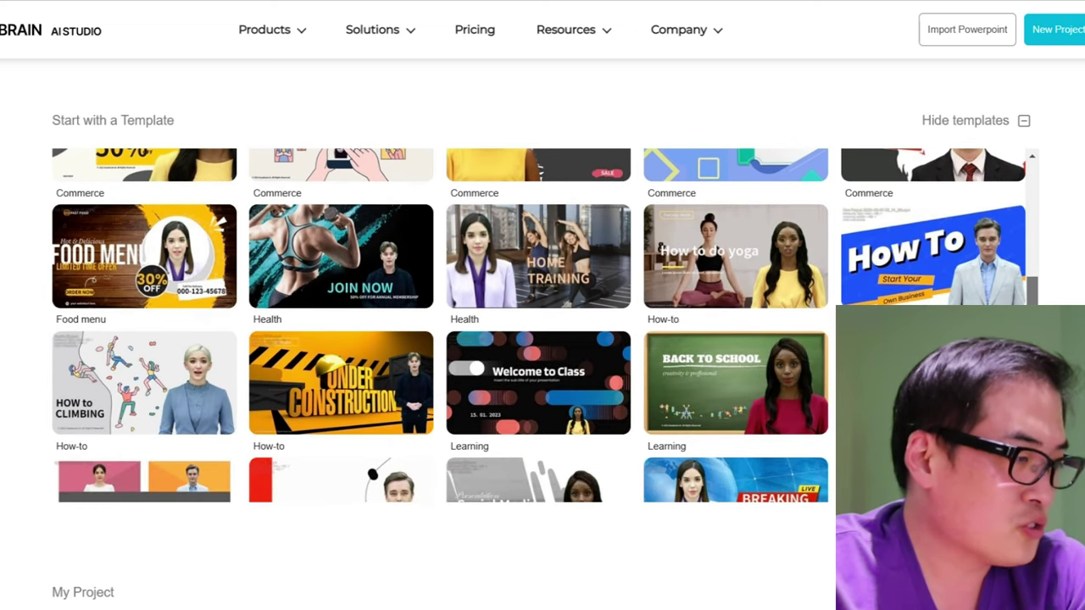
{"action": "scroll", "coordinate": [545, 325], "scroll_direction": "down", "scroll_amount": 2}
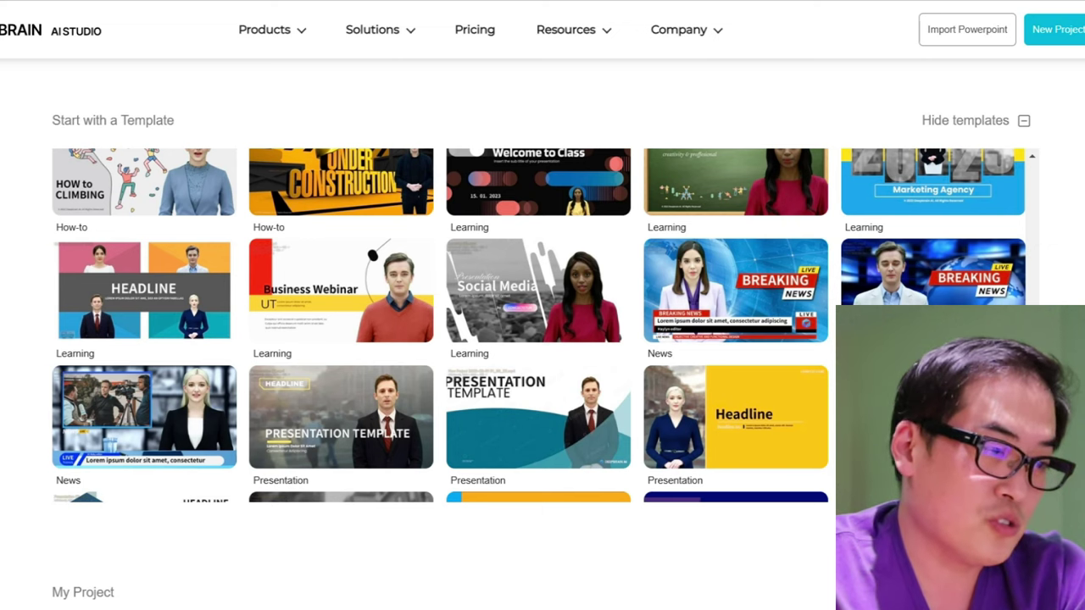
{"action": "scroll", "coordinate": [539, 325], "scroll_direction": "down", "scroll_amount": 1}
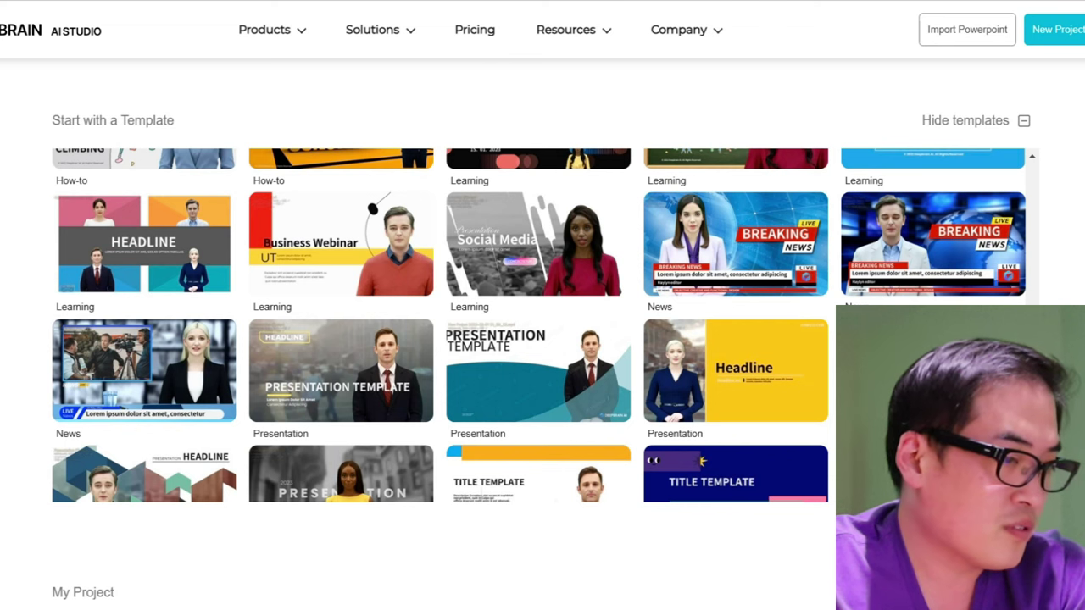
{"action": "scroll", "coordinate": [539, 326], "scroll_direction": "down", "scroll_amount": 5}
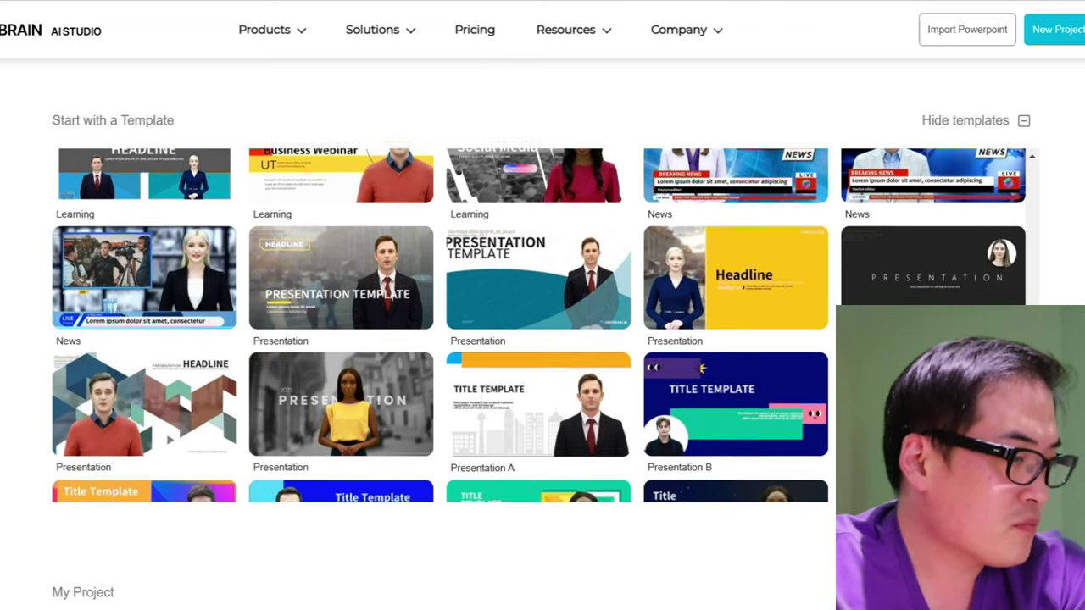
{"action": "scroll", "coordinate": [539, 326], "scroll_direction": "down", "scroll_amount": 5}
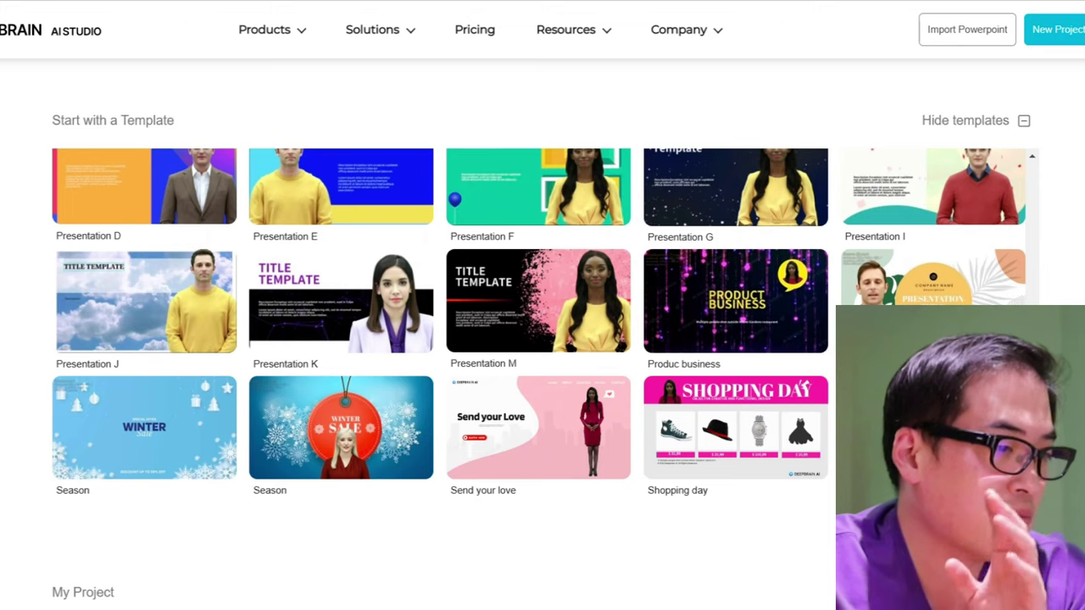
{"action": "left_click_drag", "start_coordinate": [1032, 466], "coordinate": [1068, 189]}
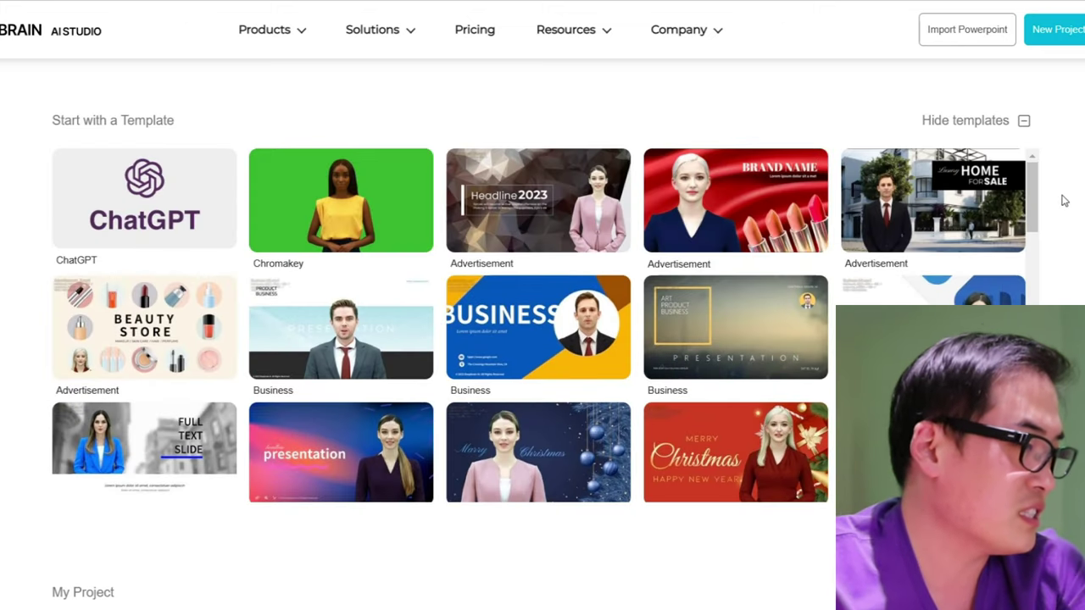
Enter 'Will Inter Milan Win Serie A?' in the ChatGPT template, choose the pink-and-black title design, and generate
{"action": "left_click", "coordinate": [122, 223]}
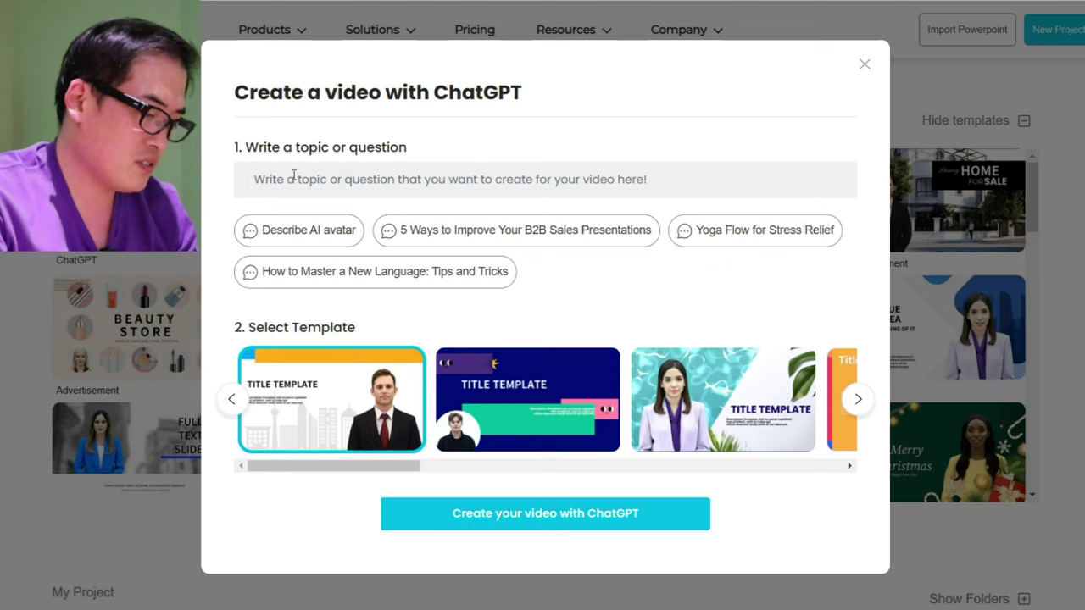
{"action": "type", "text": "w"}
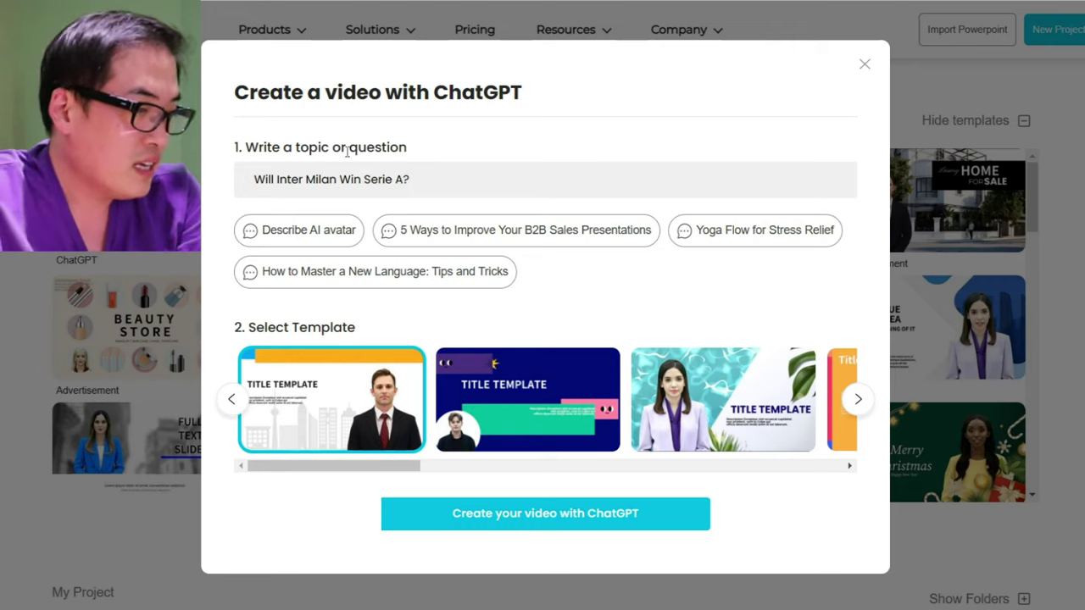
{"action": "left_click", "coordinate": [858, 401]}
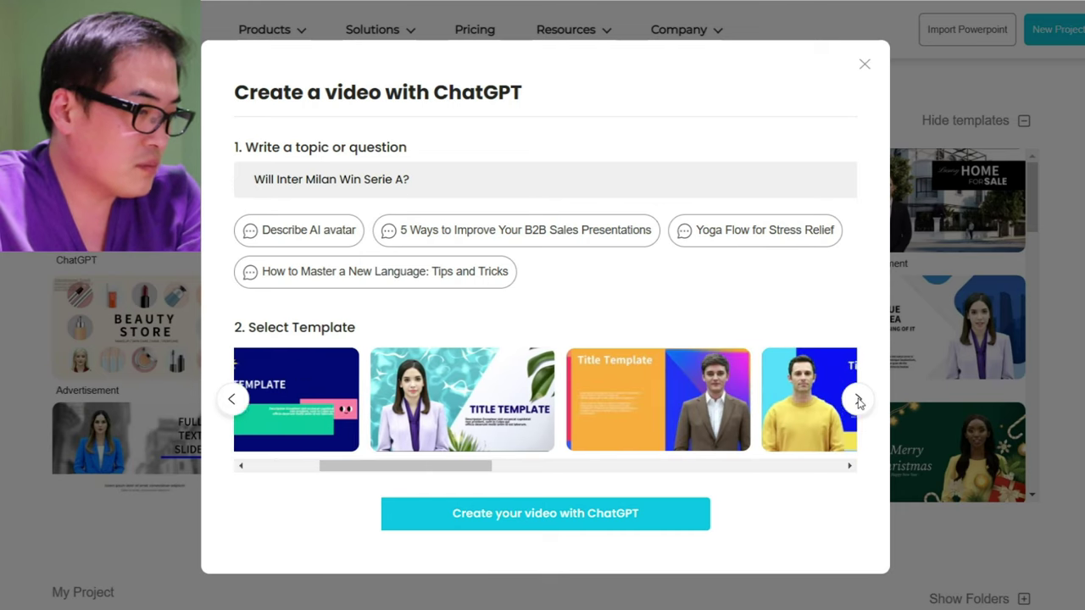
{"action": "left_click", "coordinate": [858, 401]}
{"action": "left_click", "coordinate": [859, 401]}
{"action": "left_click", "coordinate": [859, 401]}
{"action": "left_click", "coordinate": [859, 401]}
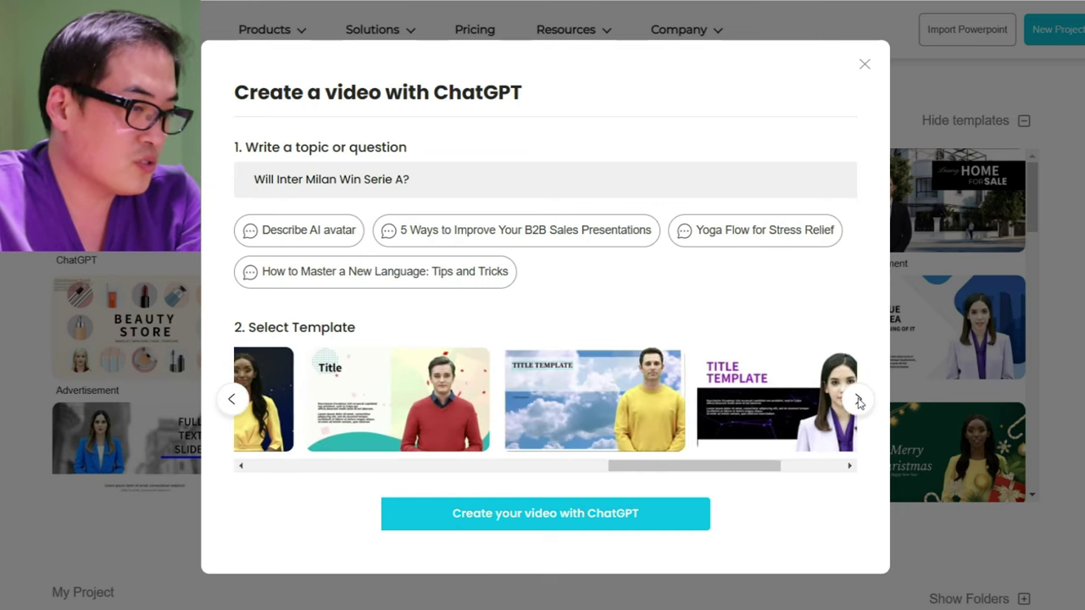
{"action": "left_click", "coordinate": [858, 401]}
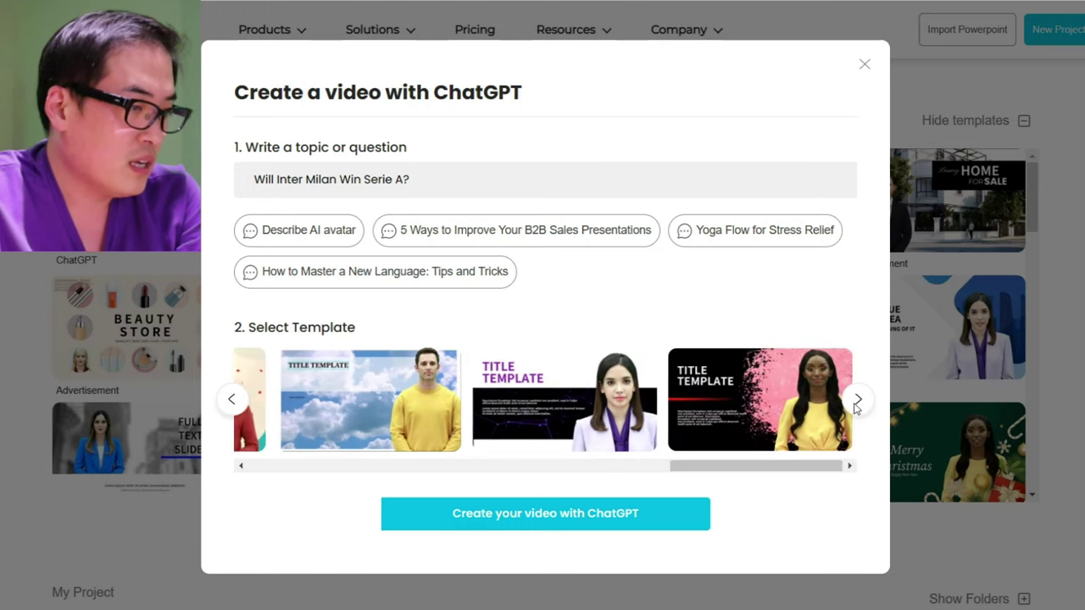
{"action": "left_click", "coordinate": [718, 398]}
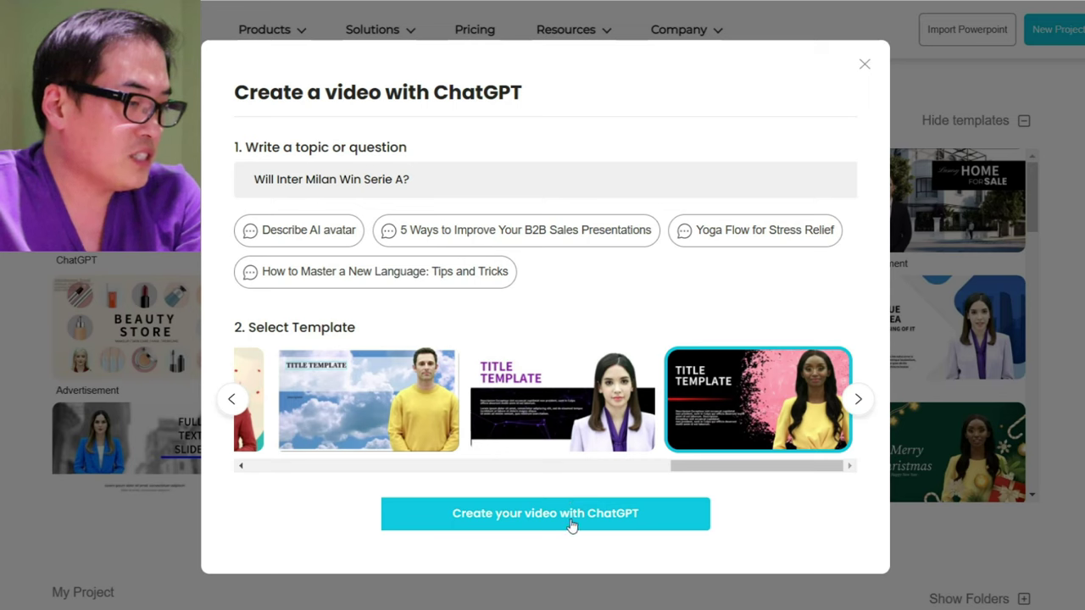
{"action": "left_click", "coordinate": [568, 518]}
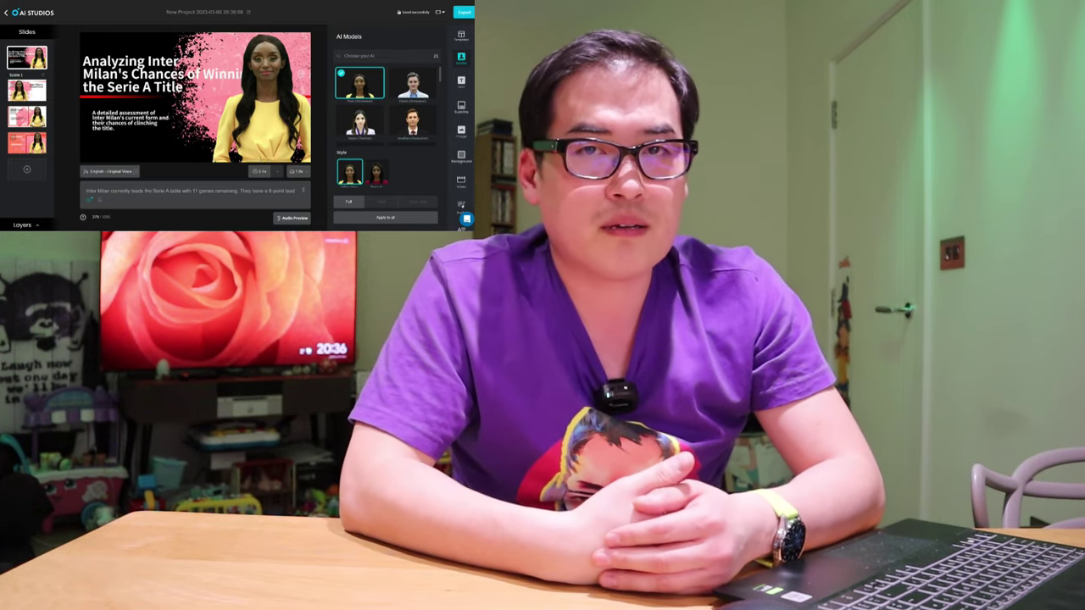
{"action": "left_click", "coordinate": [136, 74]}
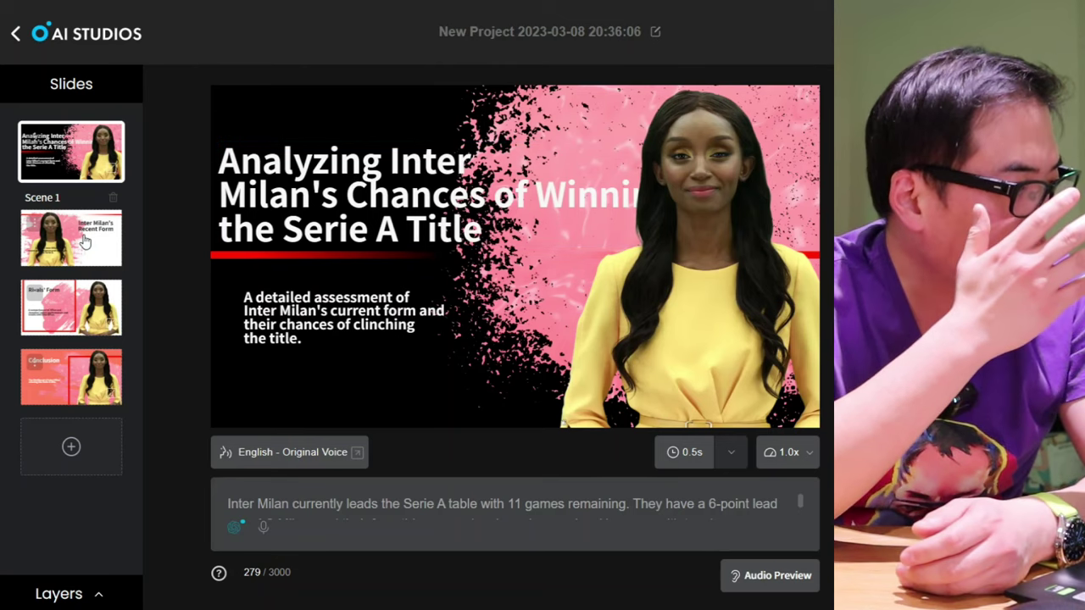
{"action": "left_click", "coordinate": [32, 97]}
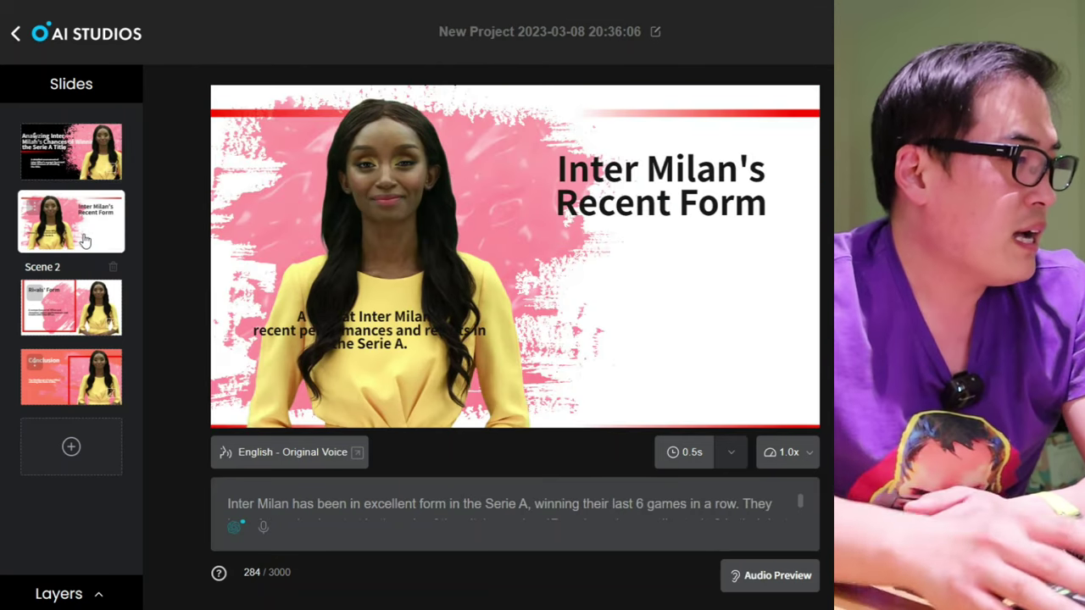
{"action": "left_click", "coordinate": [81, 314]}
{"action": "left_click", "coordinate": [96, 395]}
{"action": "left_click", "coordinate": [71, 151]}
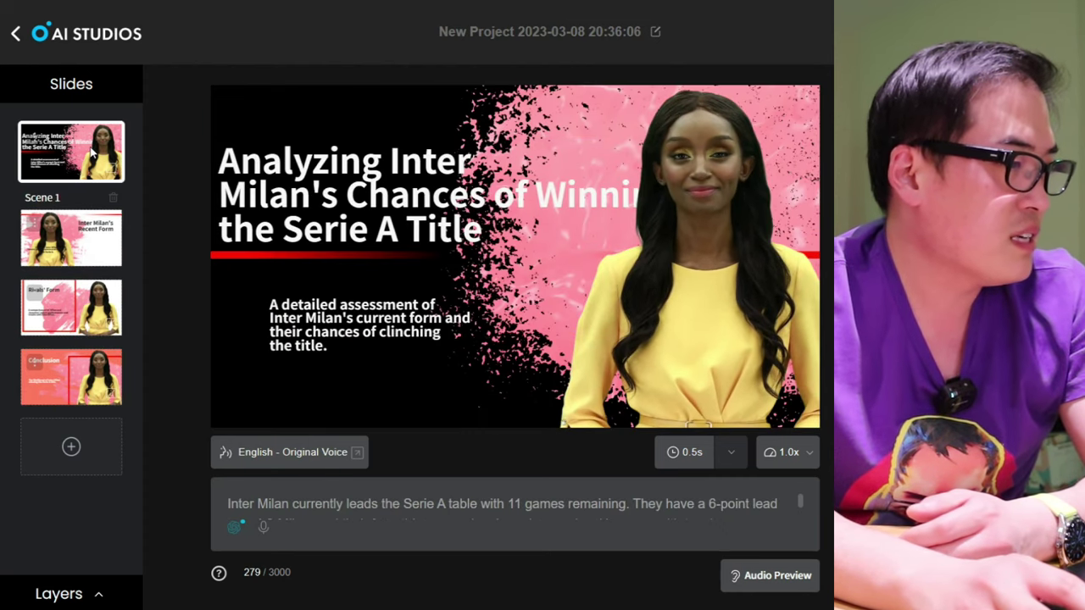
{"action": "left_click", "coordinate": [394, 174]}
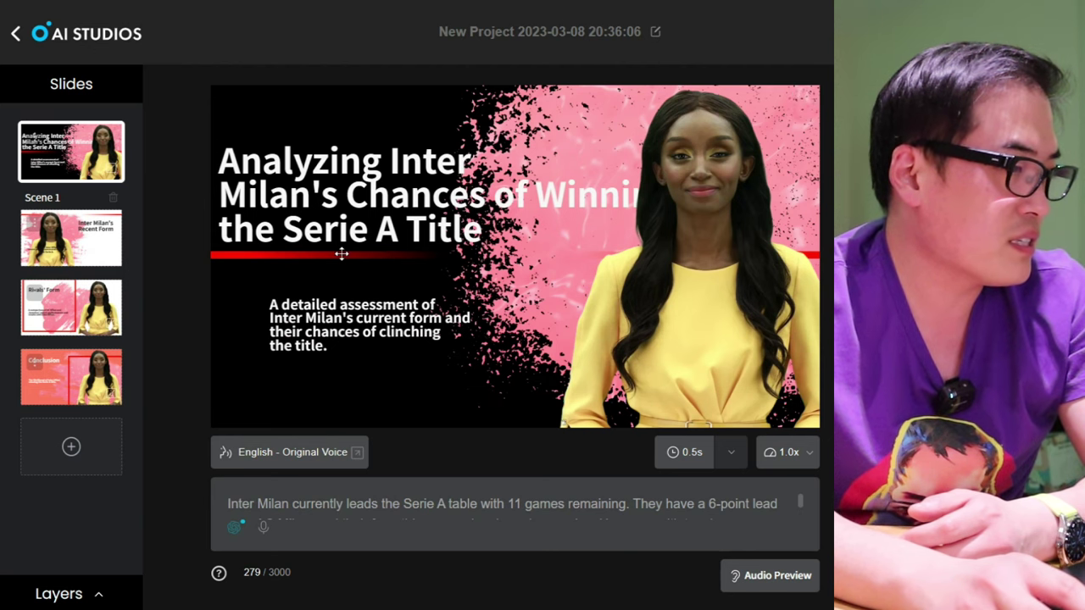
{"action": "left_click_drag", "start_coordinate": [423, 213], "coordinate": [493, 190]}
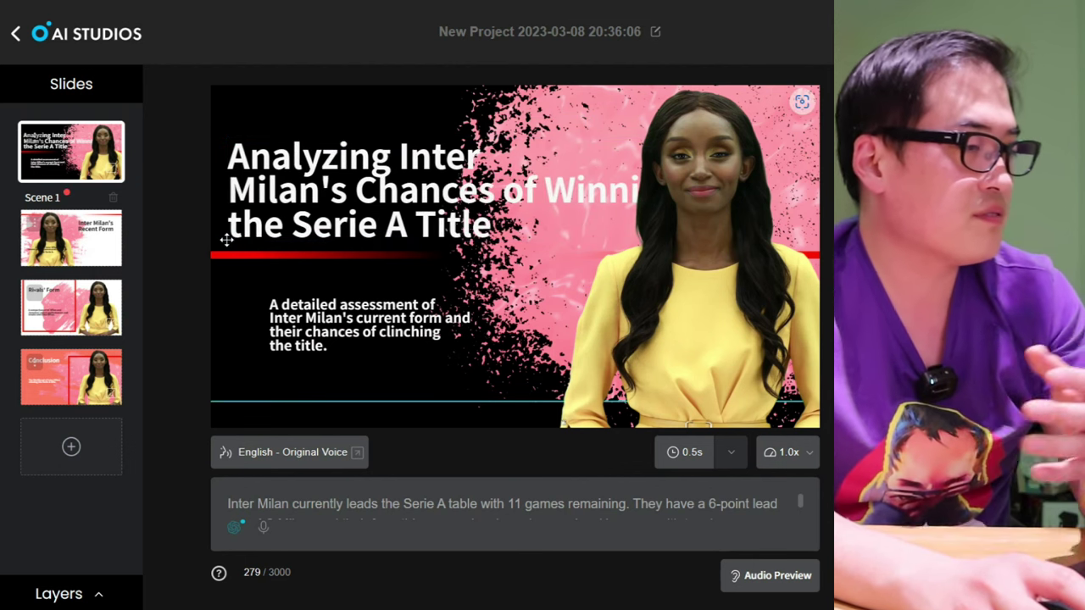
{"action": "left_click_drag", "start_coordinate": [279, 204], "coordinate": [264, 203]}
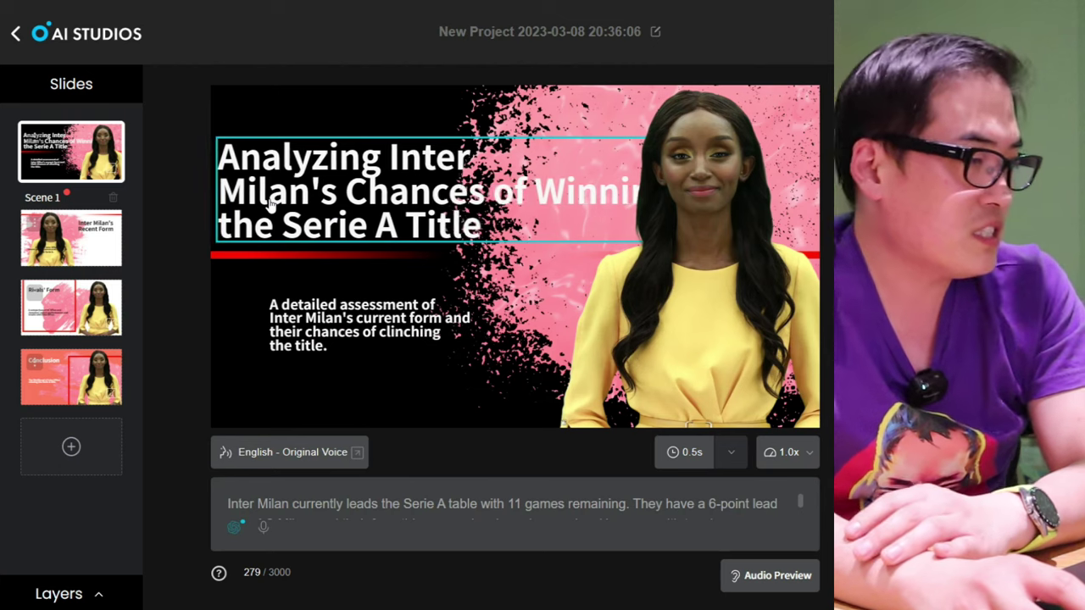
{"action": "left_click", "coordinate": [133, 230]}
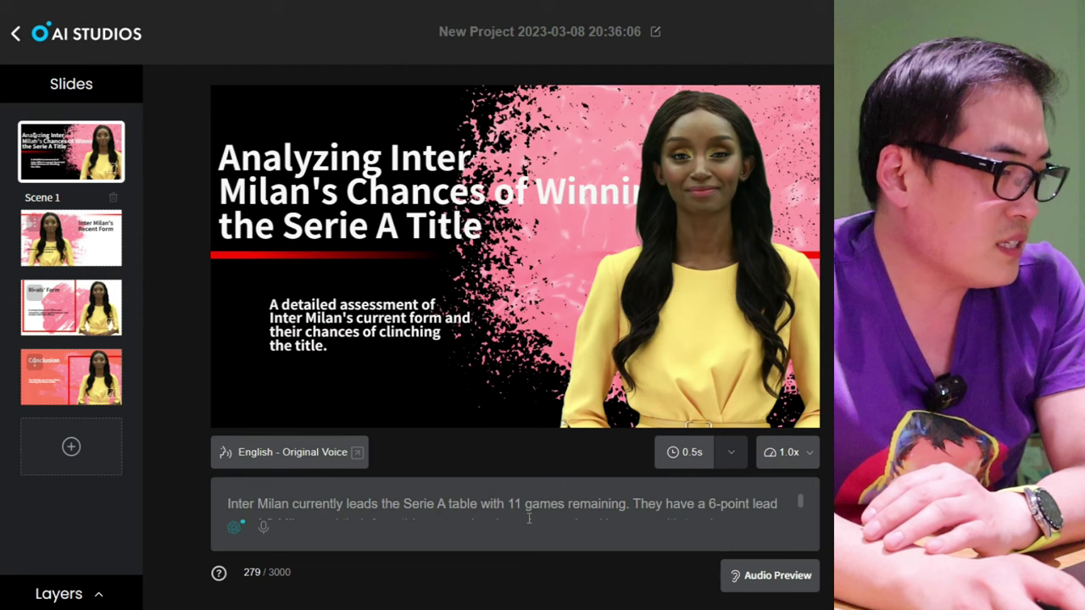
Review the script, then the Inter Milan's Recent Form, Rivals' Form and Conclusion slides
{"action": "scroll", "coordinate": [799, 503], "scroll_direction": "down", "scroll_amount": 3}
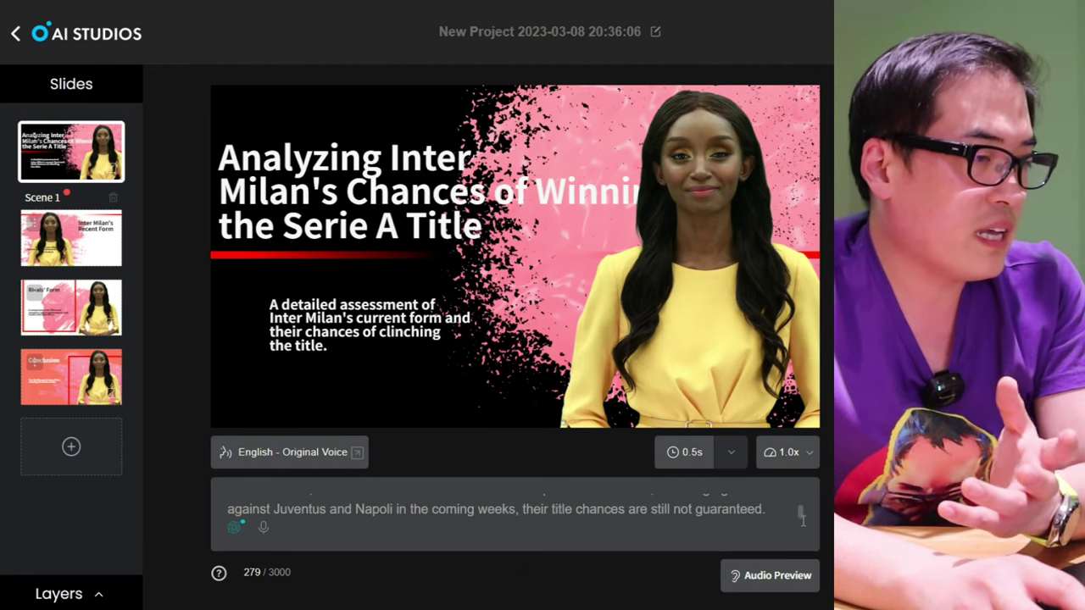
{"action": "scroll", "coordinate": [799, 503], "scroll_direction": "up", "scroll_amount": 1}
{"action": "scroll", "coordinate": [800, 504], "scroll_direction": "down", "scroll_amount": 1}
{"action": "scroll", "coordinate": [801, 508], "scroll_direction": "up", "scroll_amount": 4}
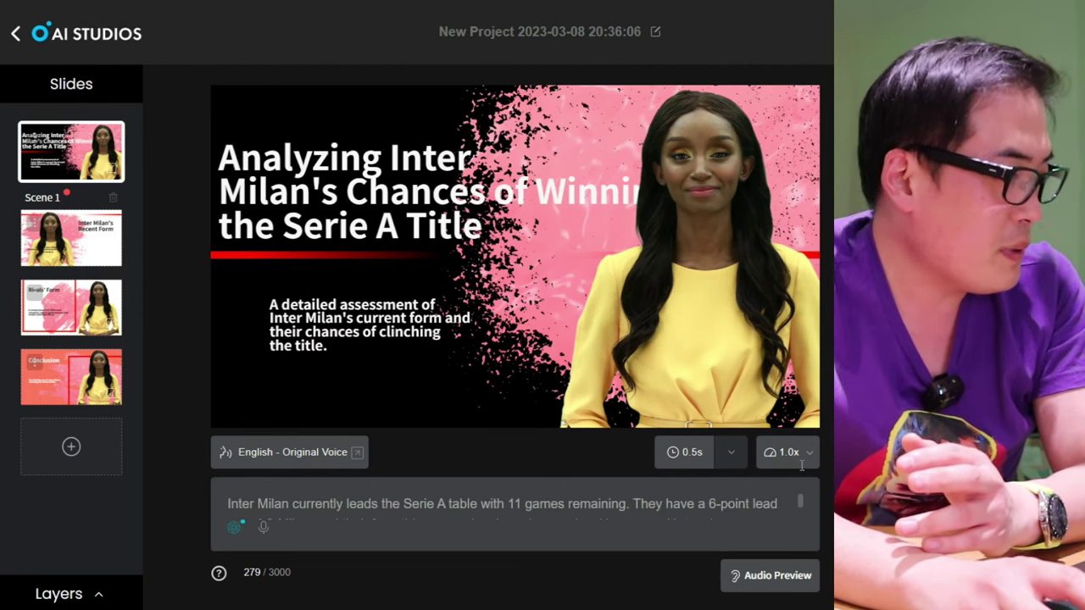
{"action": "left_click", "coordinate": [66, 234]}
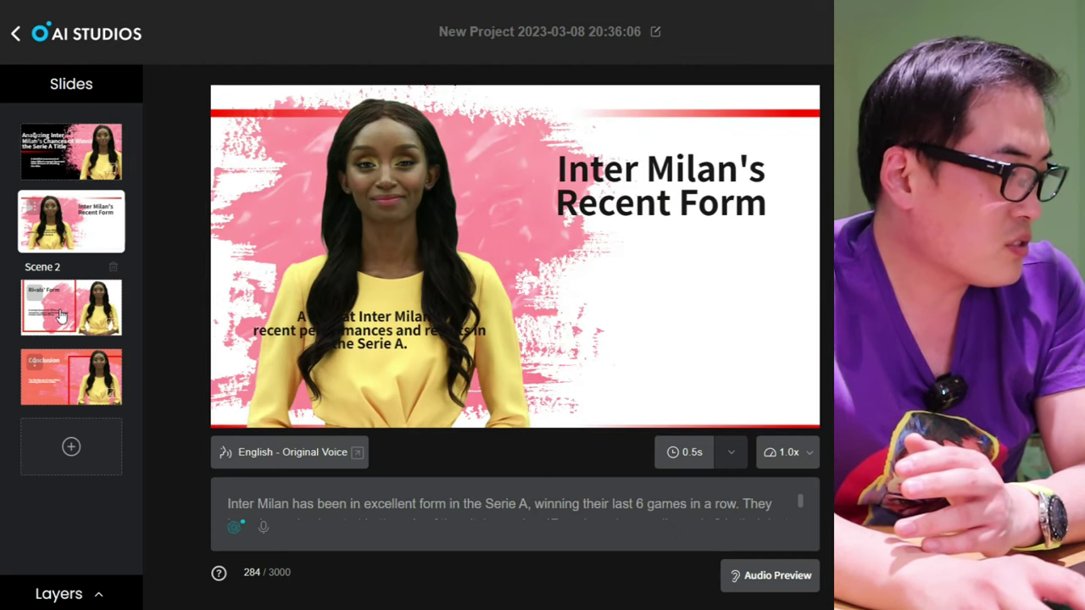
{"action": "left_click", "coordinate": [61, 315]}
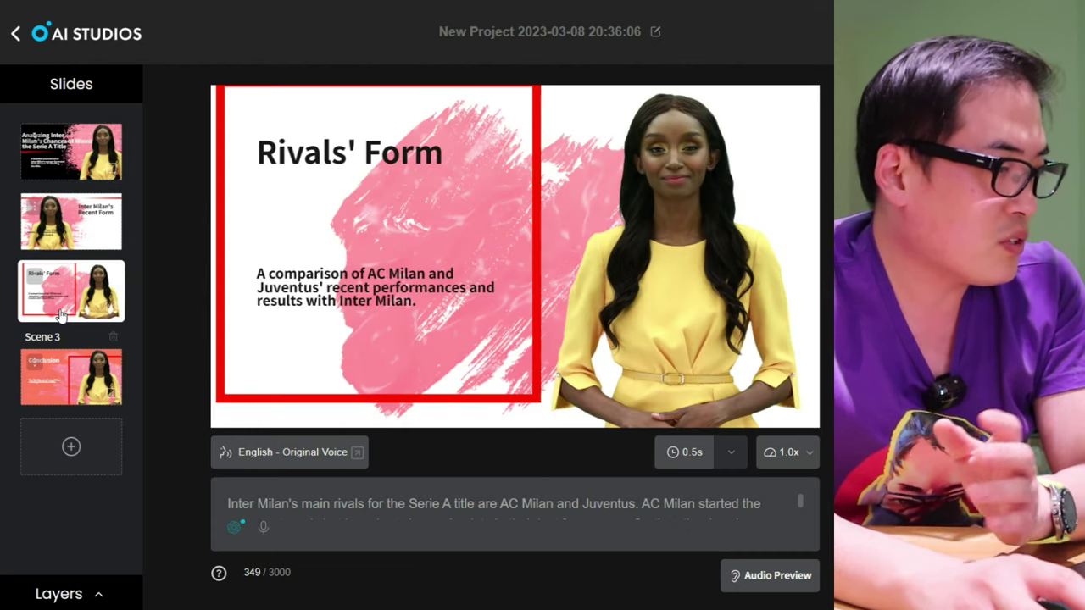
{"action": "left_click", "coordinate": [47, 398]}
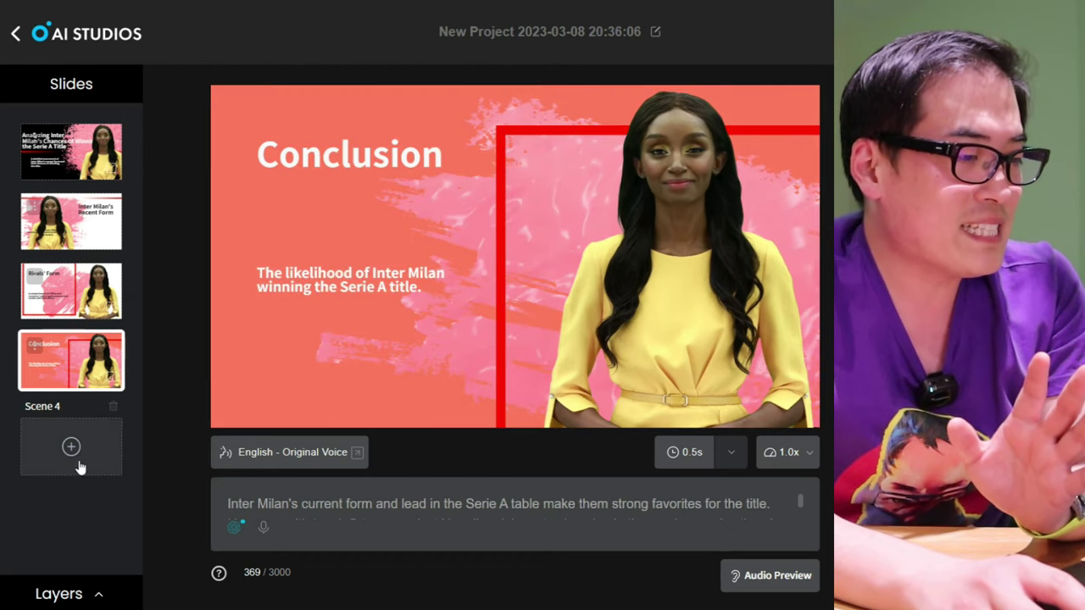
Check the end of the Conclusion script and bring up the Video/Audio/Chromakey export dialog
{"action": "left_click", "coordinate": [809, 526]}
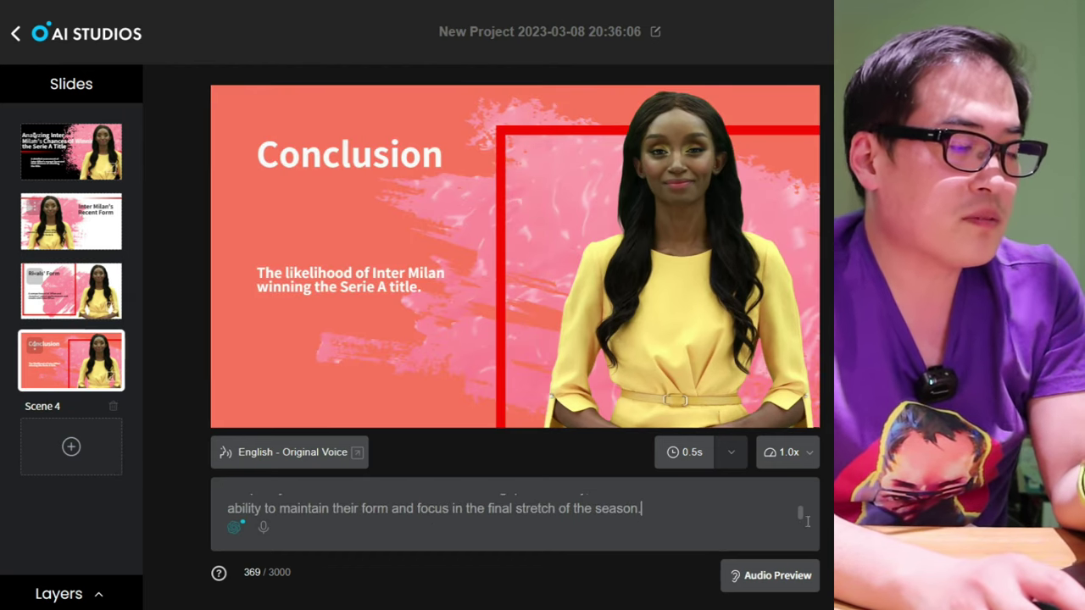
{"action": "scroll", "coordinate": [809, 525], "scroll_direction": "up", "scroll_amount": 5}
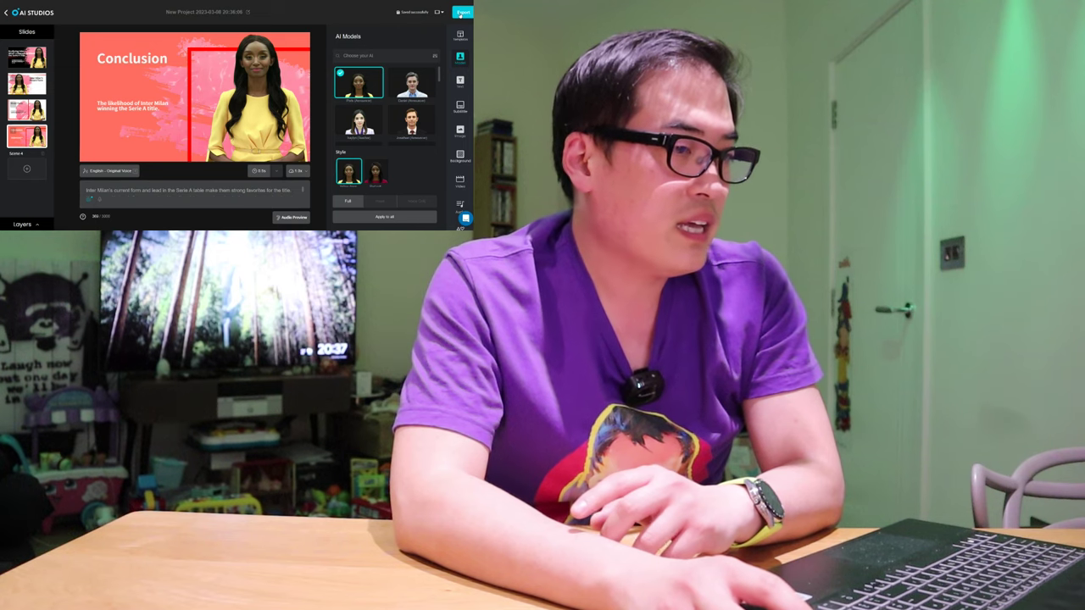
{"action": "left_click", "coordinate": [463, 12]}
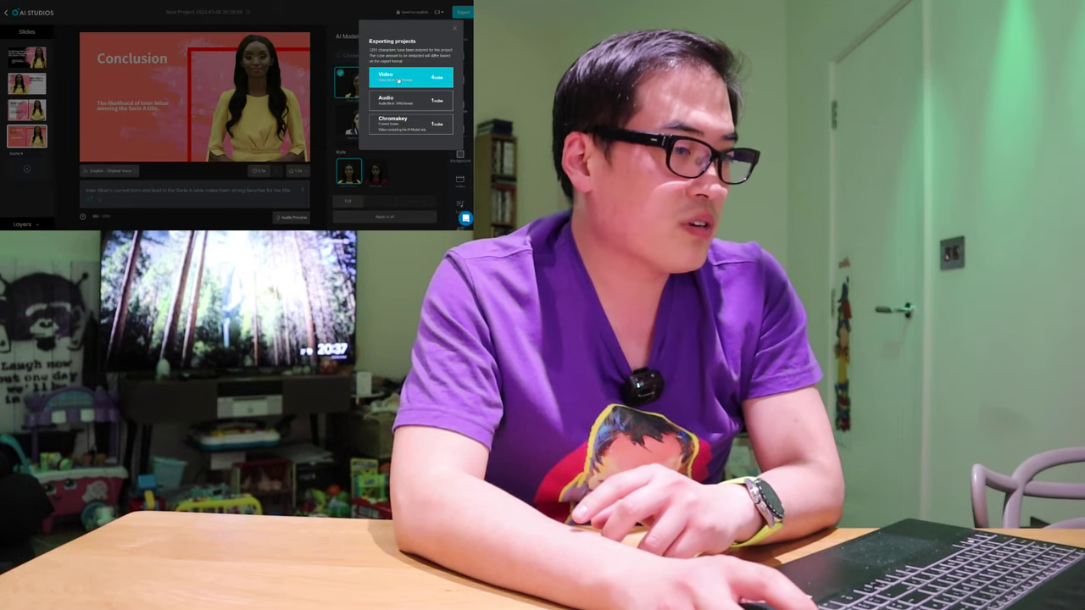